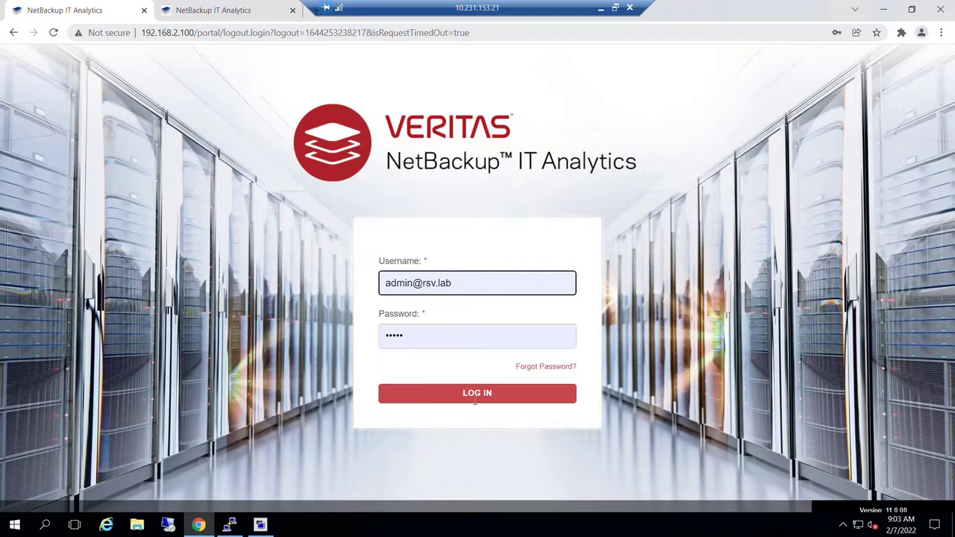
- Log in to the portal with the prefilled credentials and dismiss the alert policy notification, viewing the portal in full screen
left_click(475, 401)
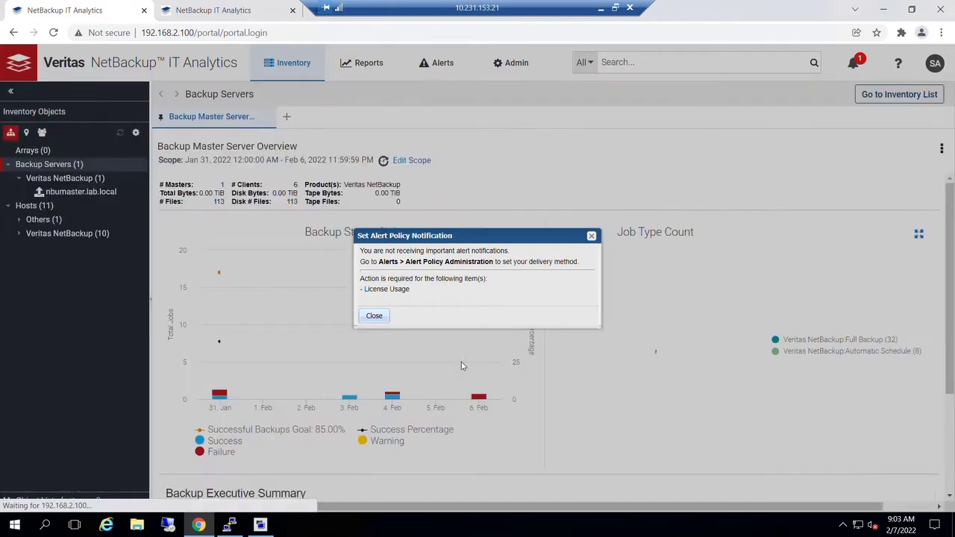
left_click(373, 316)
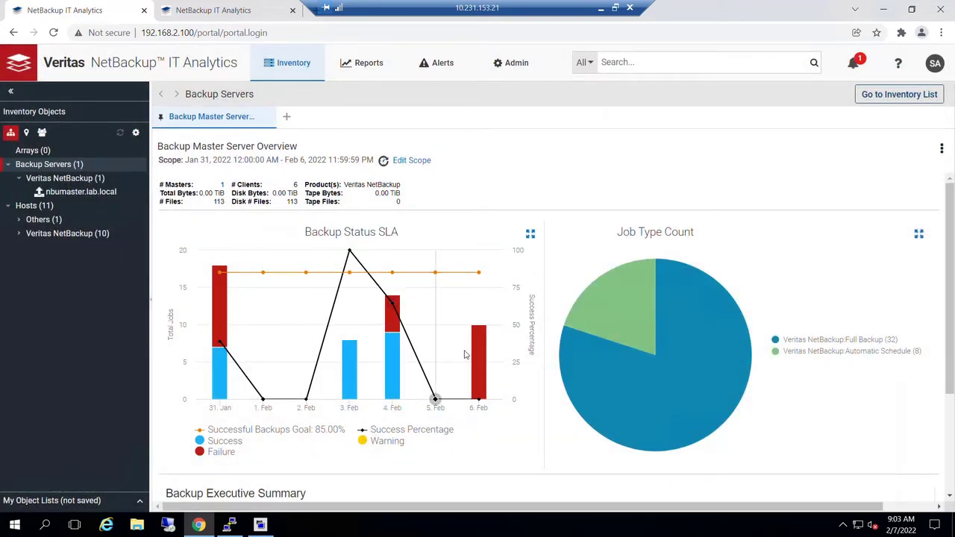
mouse_move(465, 355)
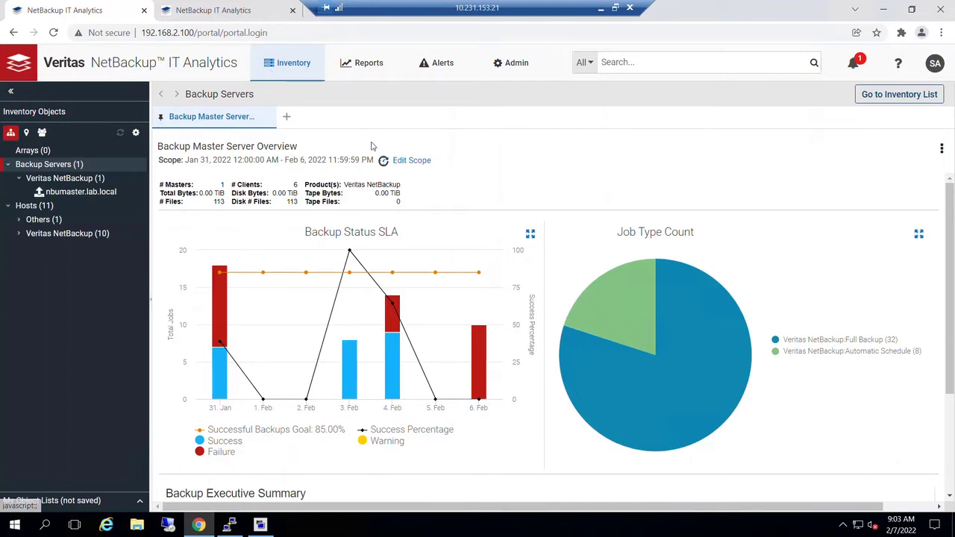
key("F11")
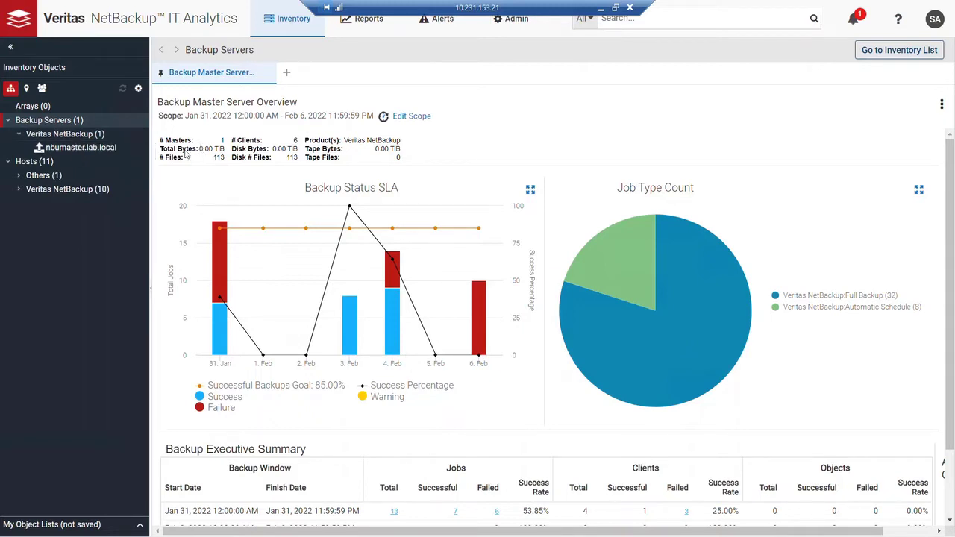
- View the Hosts group in the inventory, switching to its inventory list and back to the inventory reports
left_click(33, 165)
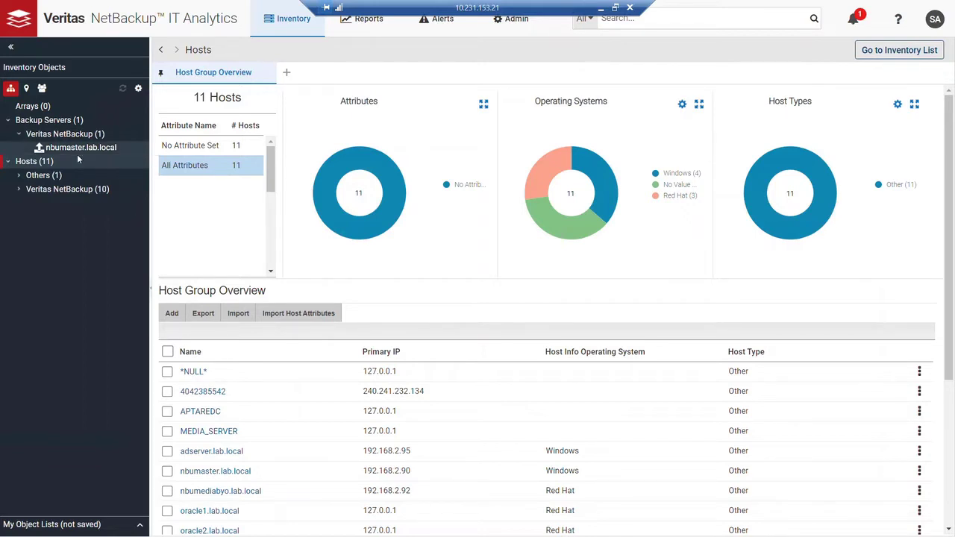
left_click(111, 165)
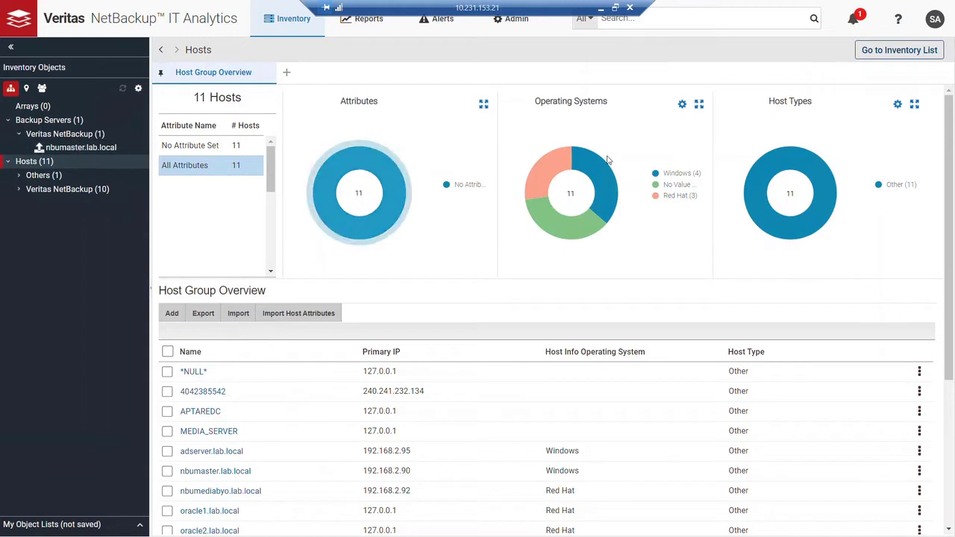
left_click(898, 54)
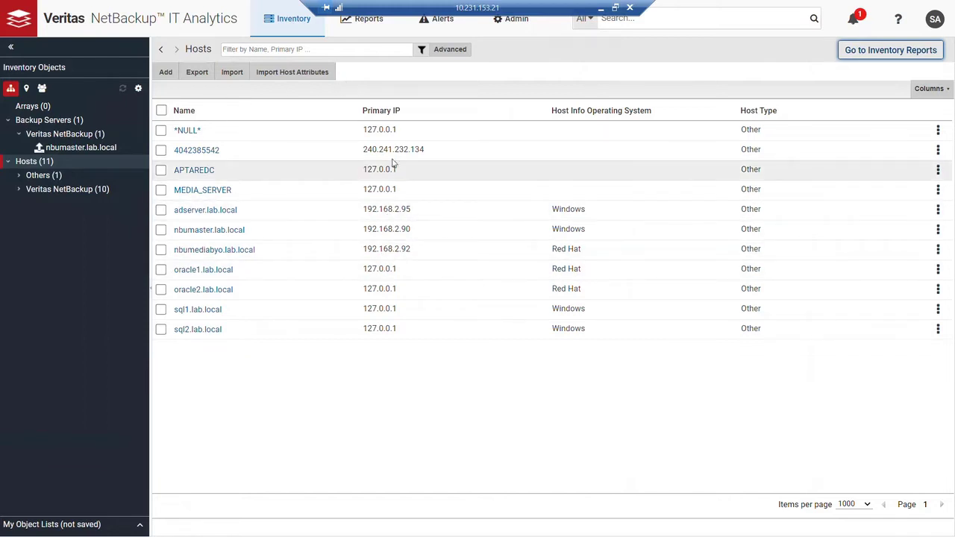
left_click(872, 54)
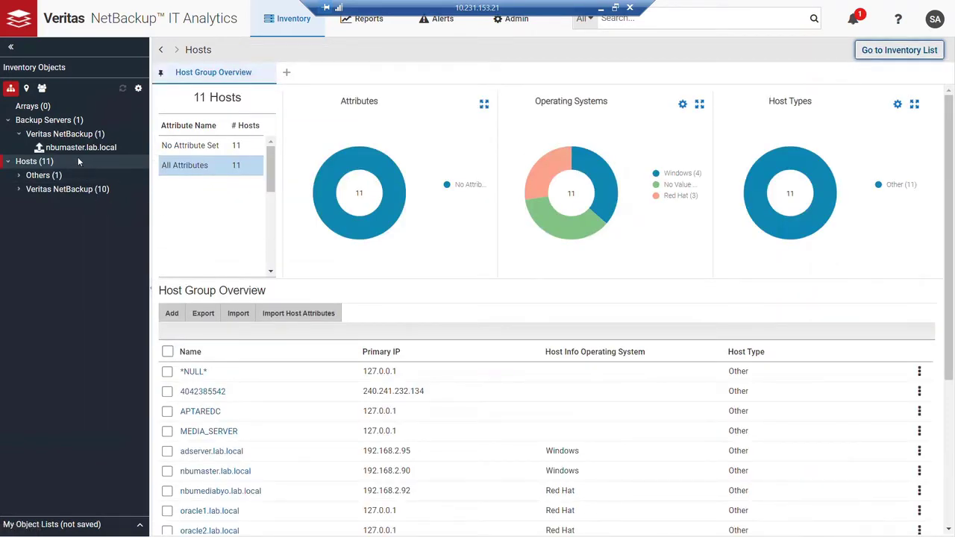
- View the Veritas NetBackup backup servers overview, hiding and restoring the Failure and Success series in the Backup Status SLA chart
left_click(69, 135)
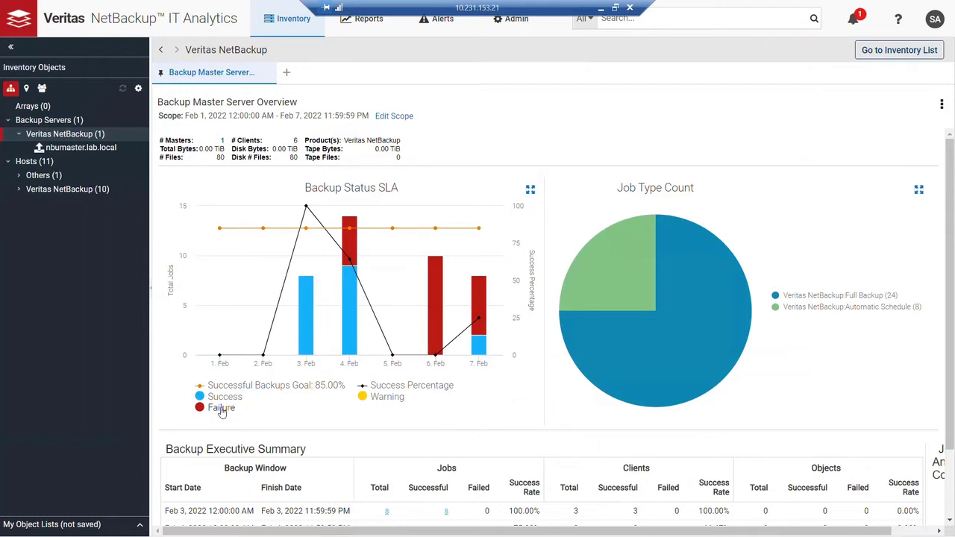
left_click(221, 409)
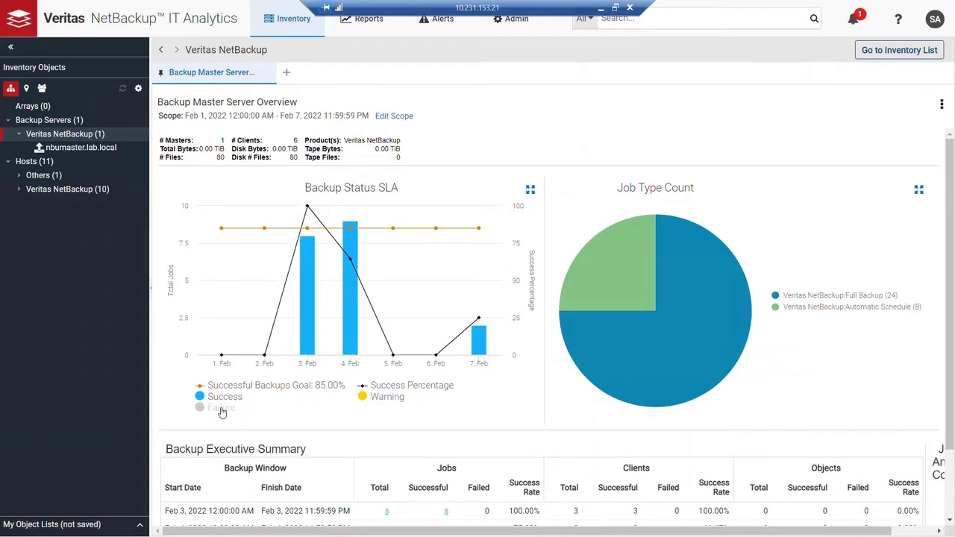
left_click(221, 409)
left_click(223, 399)
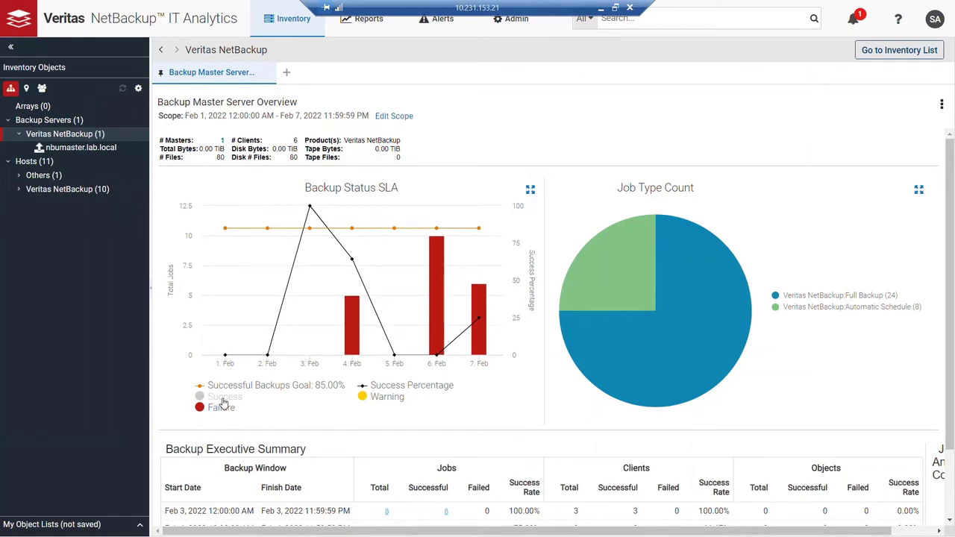
left_click(222, 400)
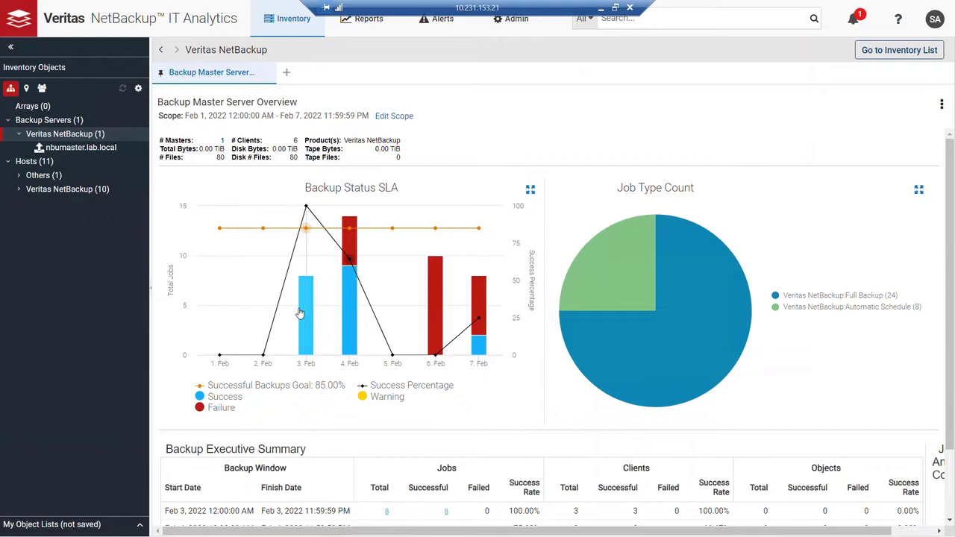
- Zoom the Backup Status SLA chart in to the most recent days, and reset the zoom
left_click_drag(325, 298, 458, 301)
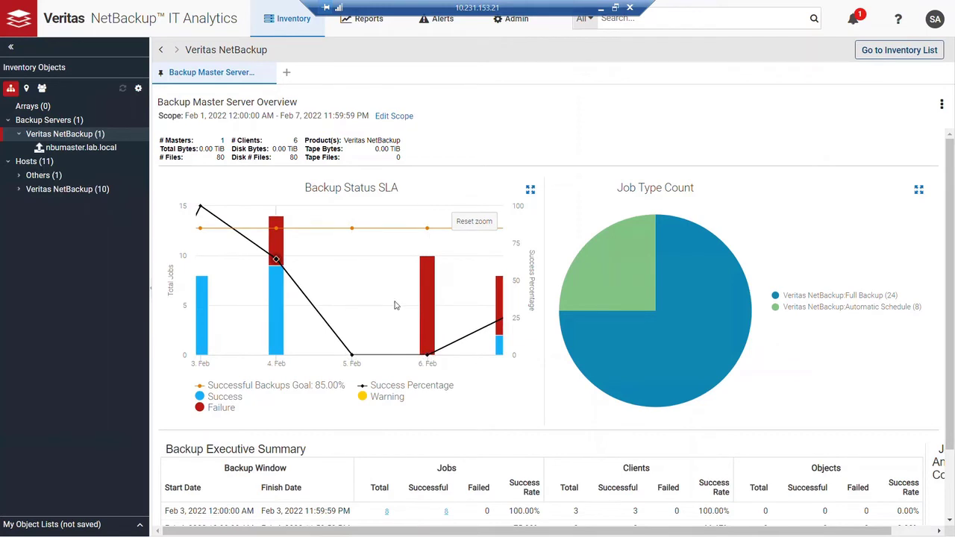
left_click_drag(395, 305, 507, 303)
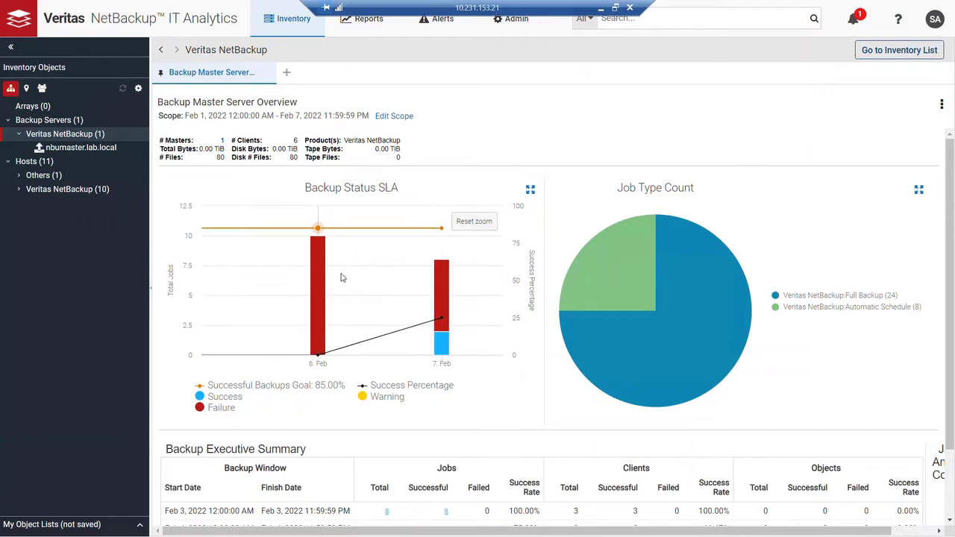
left_click(476, 223)
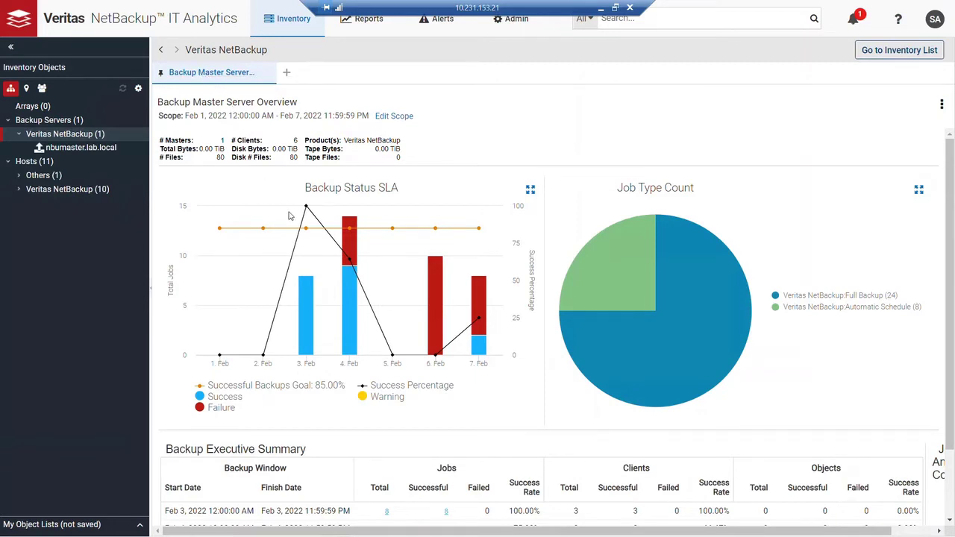
- Review the Backup Executive Summary and drill down into the failed backups of 7 Feb from the Backup Status SLA chart
scroll(953, 299, "down", 2)
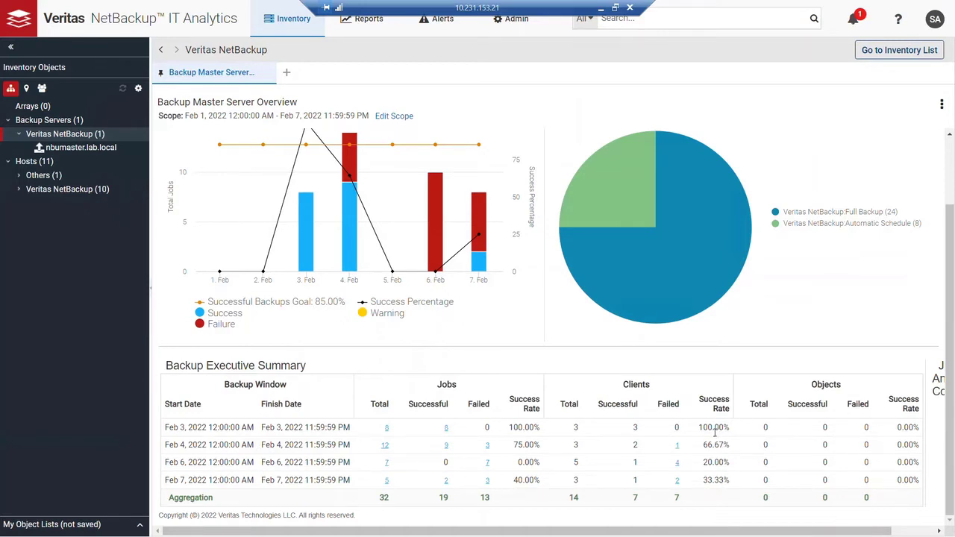
right_click(711, 440)
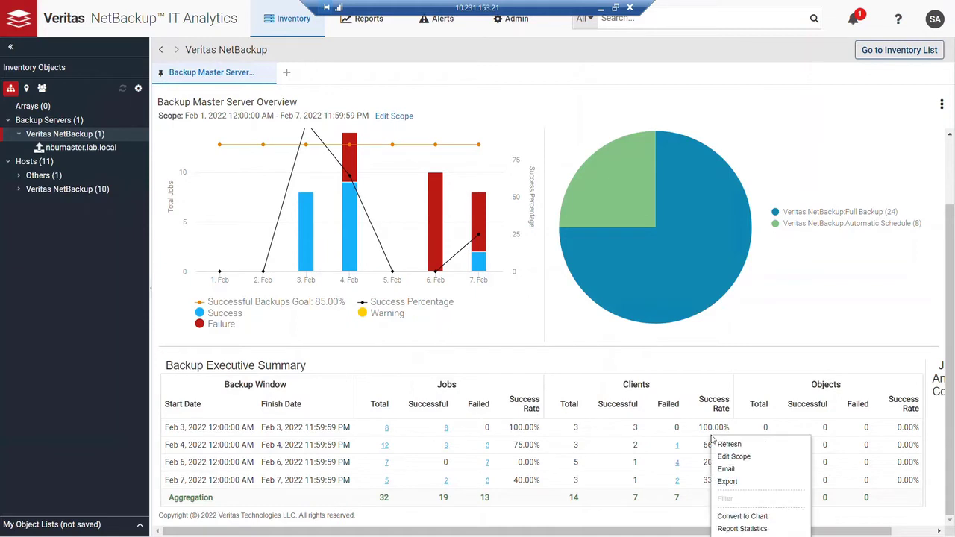
left_click(741, 322)
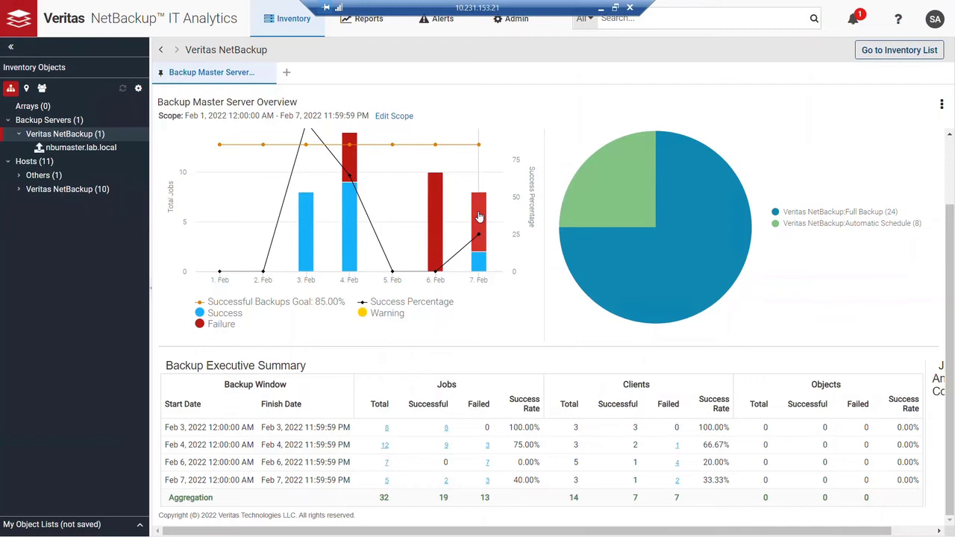
mouse_move(480, 216)
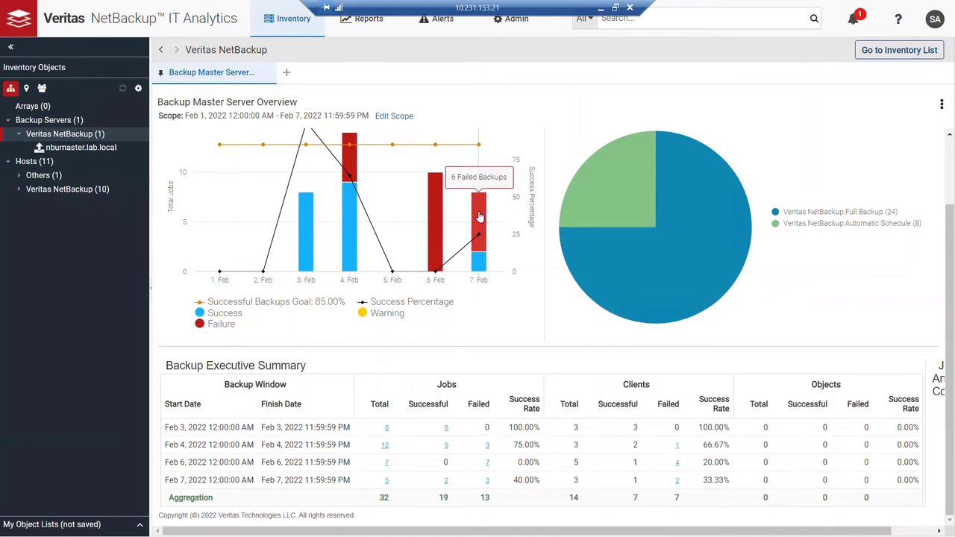
left_click(479, 216)
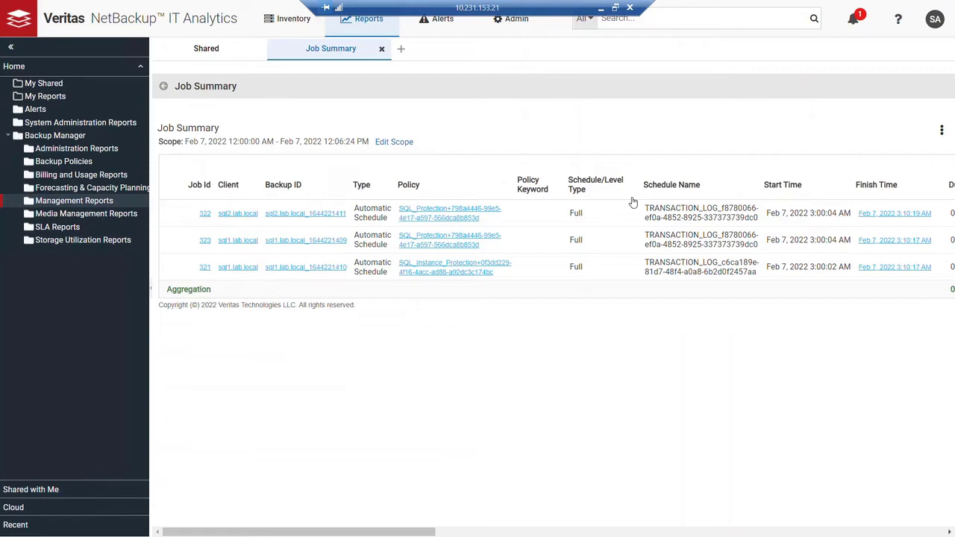
- Check the exit codes in the Job Summary and open the sql2.lab.local job's details from its finish time in a new tab
left_click_drag(437, 530, 673, 520)
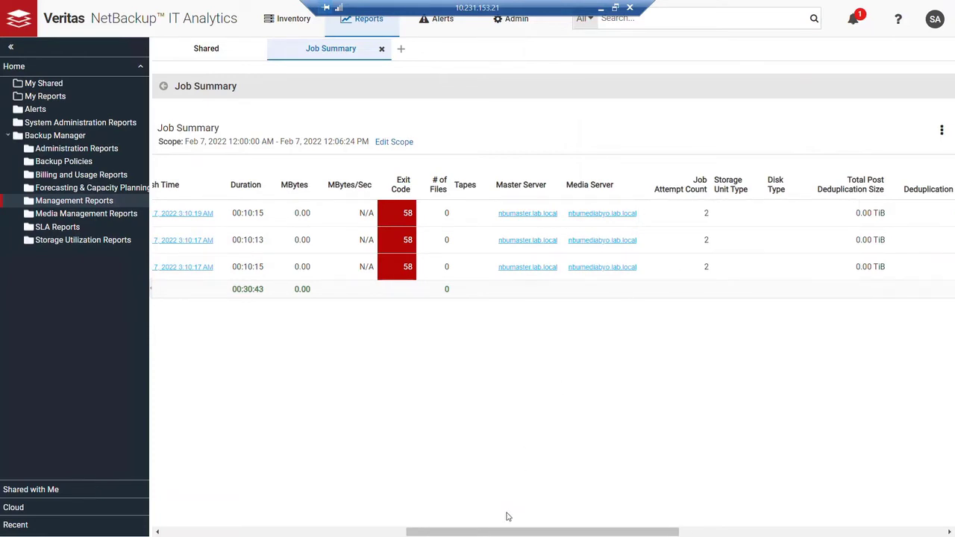
left_click_drag(505, 532, 386, 534)
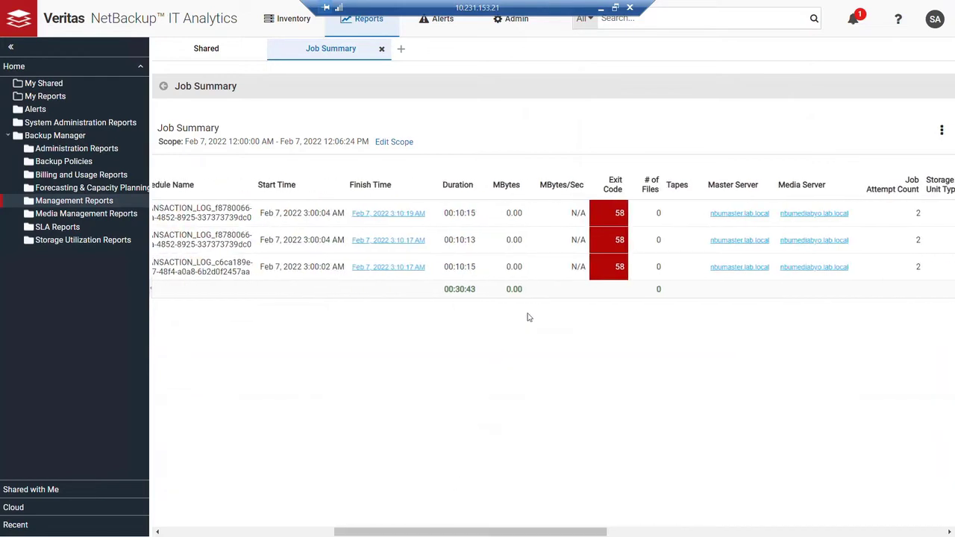
mouse_move(620, 213)
left_click(397, 215)
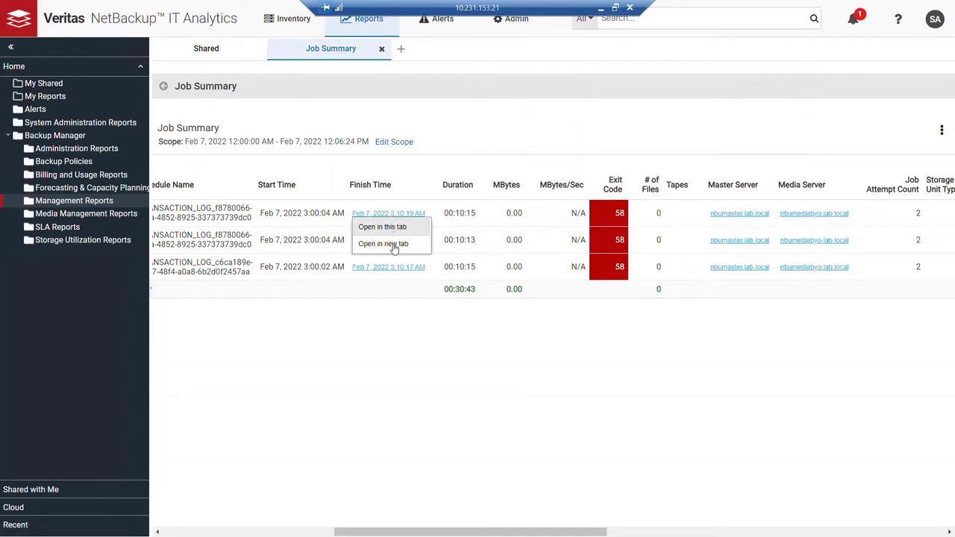
left_click(393, 247)
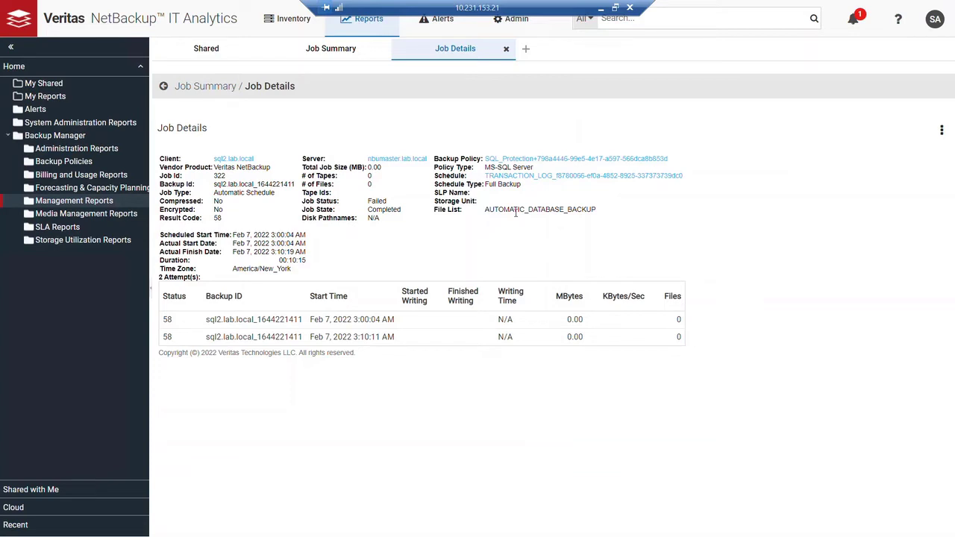
right_click(515, 213)
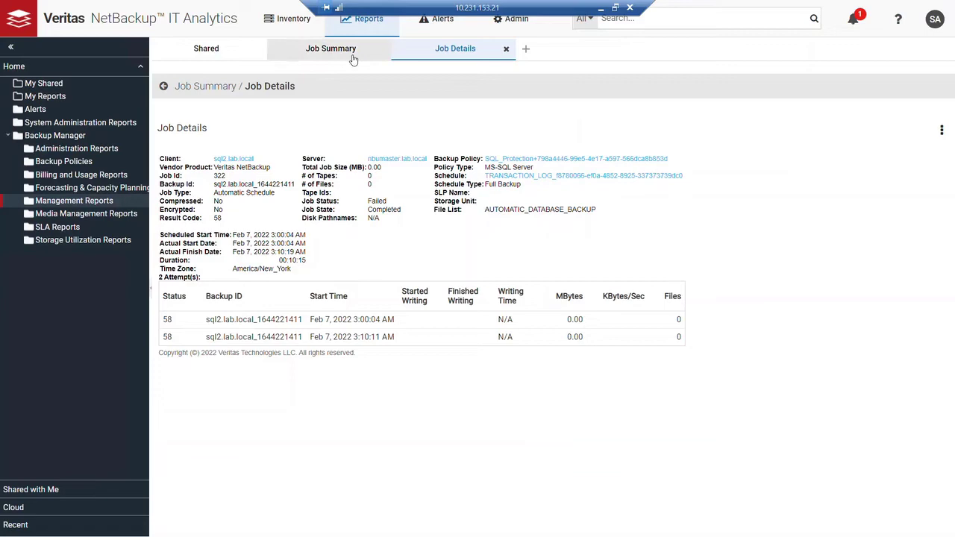
- Open the nbumaster.lab.local backup server in the inventory and add the Job Volume Summary report to it
left_click(293, 23)
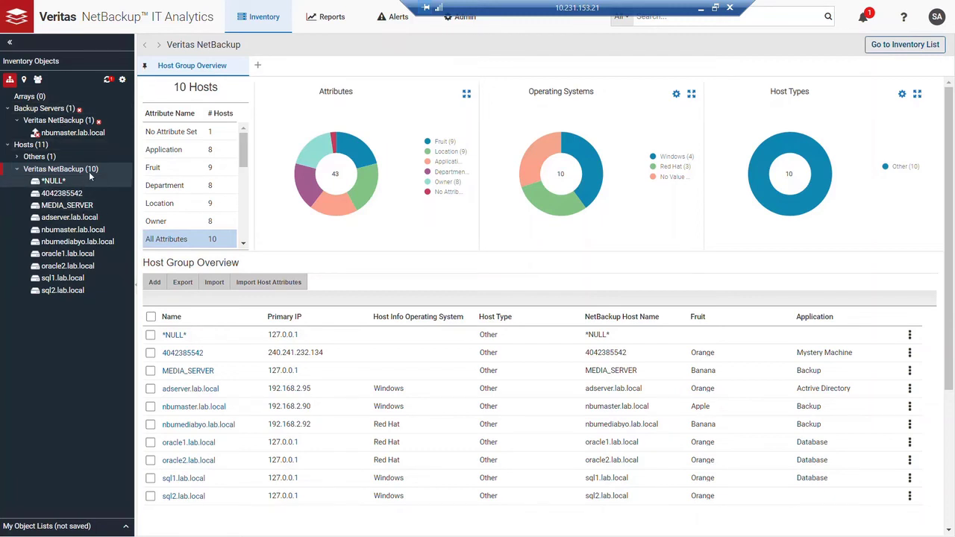
left_click(61, 132)
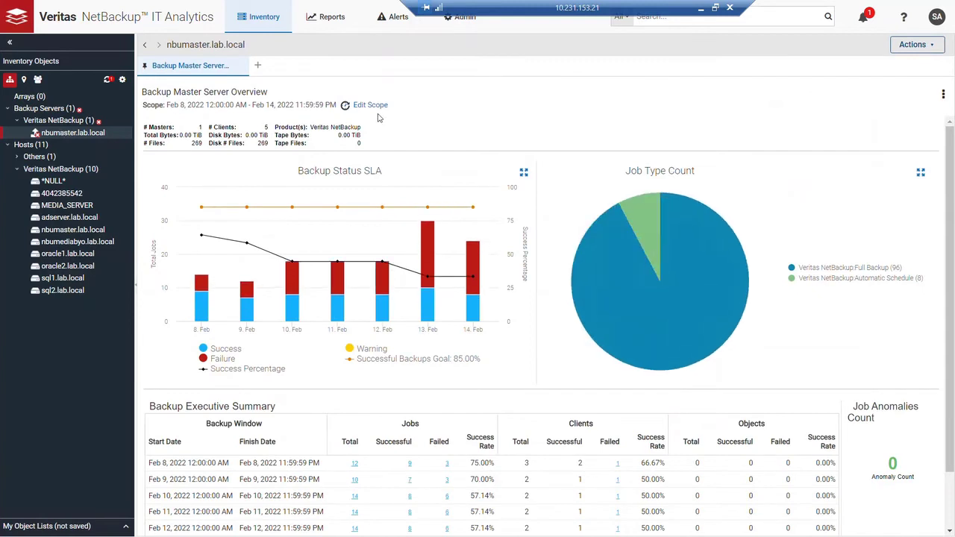
left_click(346, 106)
left_click(259, 67)
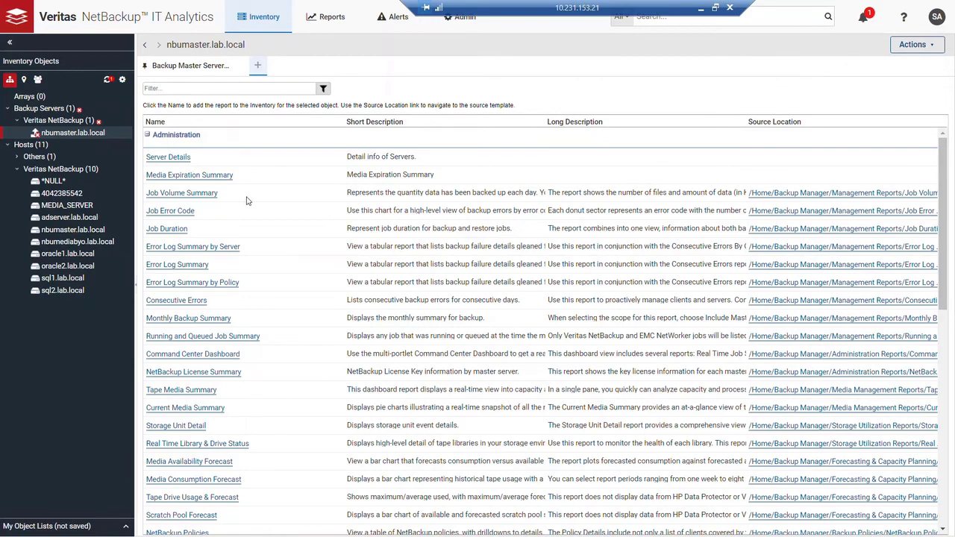
left_click(207, 194)
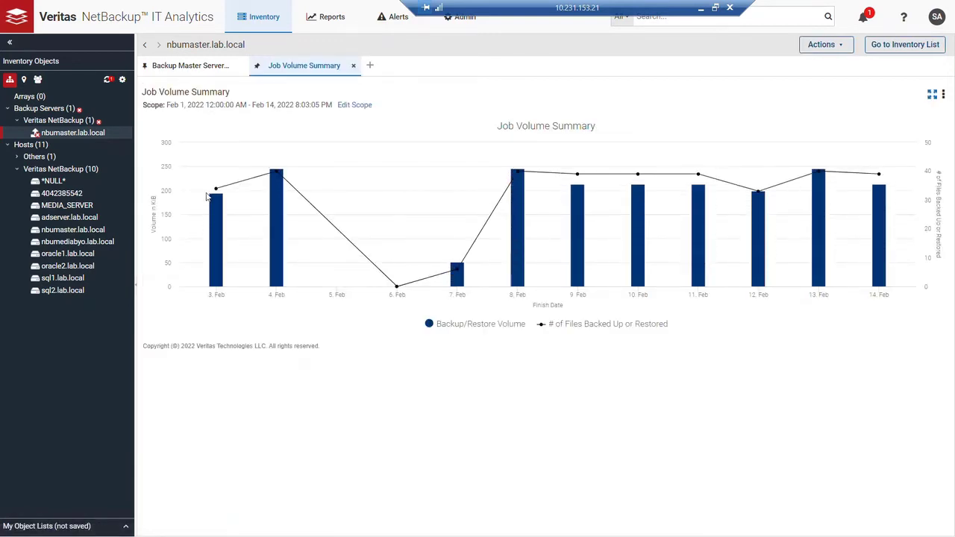
- Add the Largest Backup Volume report from the Management category to the nbumaster.lab.local inventory view
left_click(369, 66)
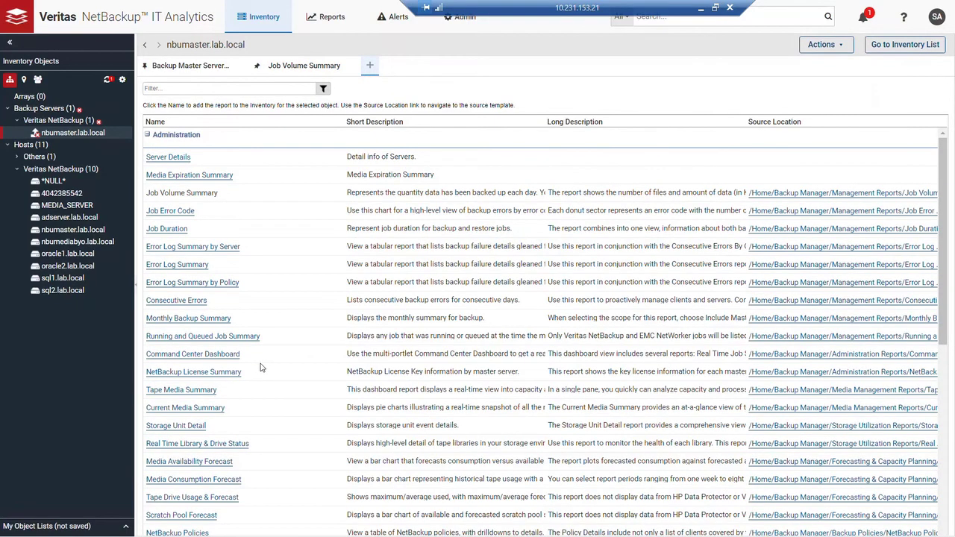
scroll(261, 367, "down", 3)
scroll(261, 367, "down", 3)
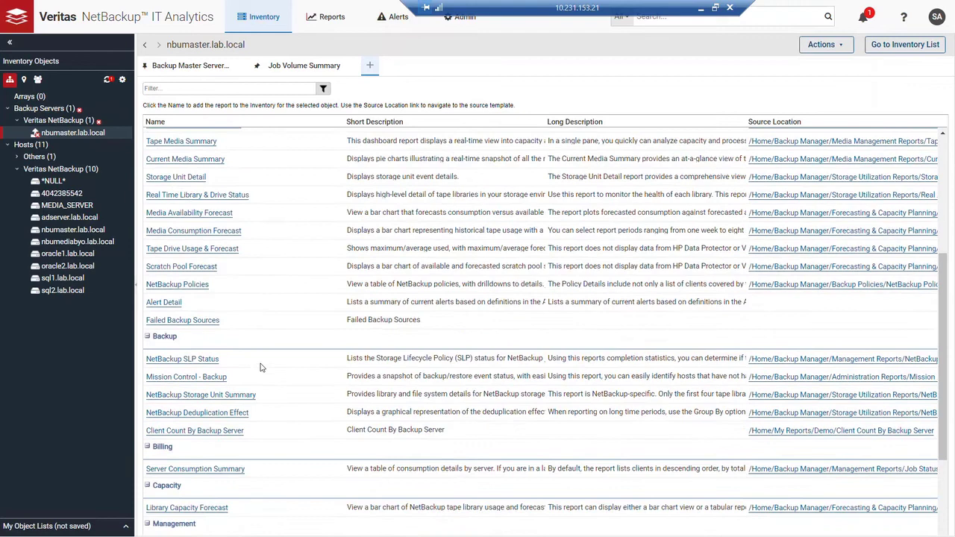
scroll(261, 367, "down", 2)
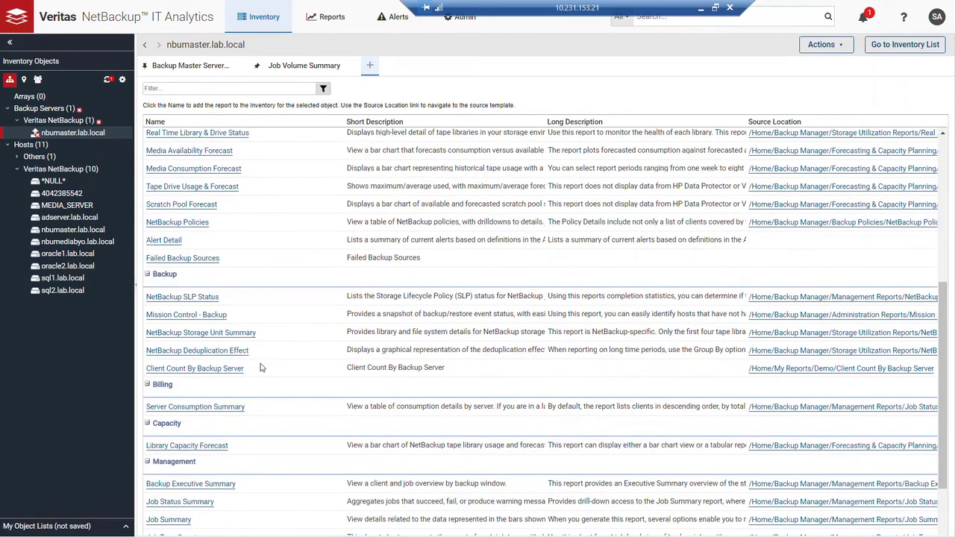
scroll(261, 367, "down", 3)
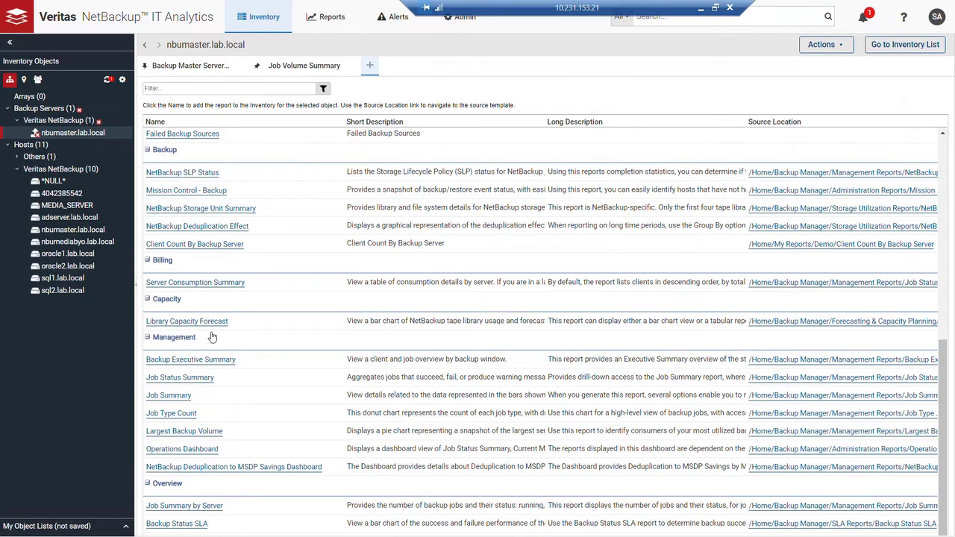
scroll(211, 338, "down", 1)
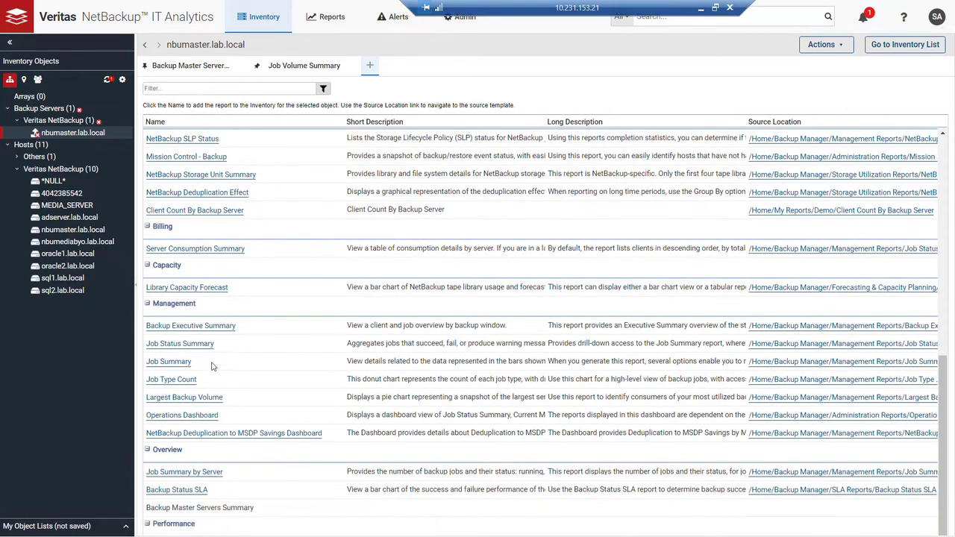
left_click(191, 397)
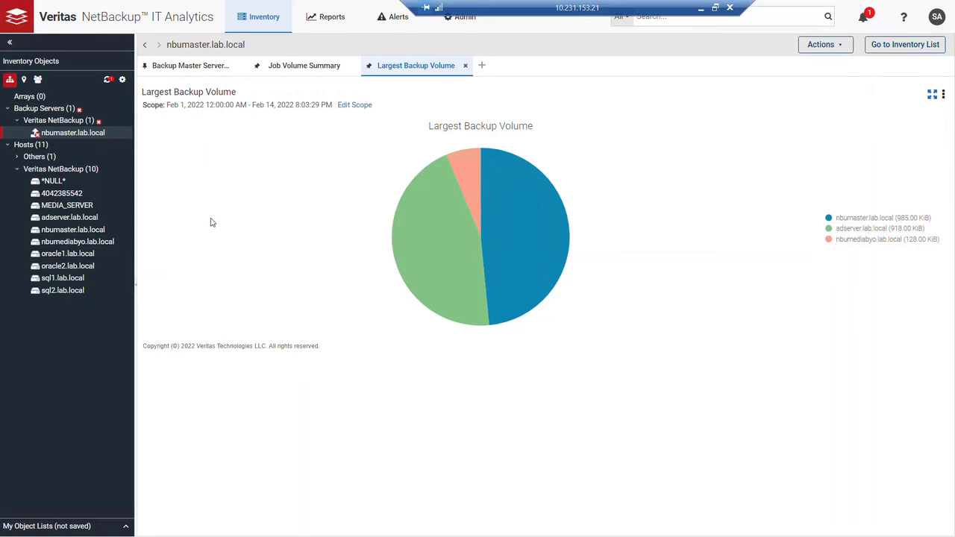
- Pin the Largest Backup Volume and Job Volume Summary reports, and remove the Largest Backup Volume report from the nbumaster.lab.local view
left_click(369, 67)
left_click(257, 67)
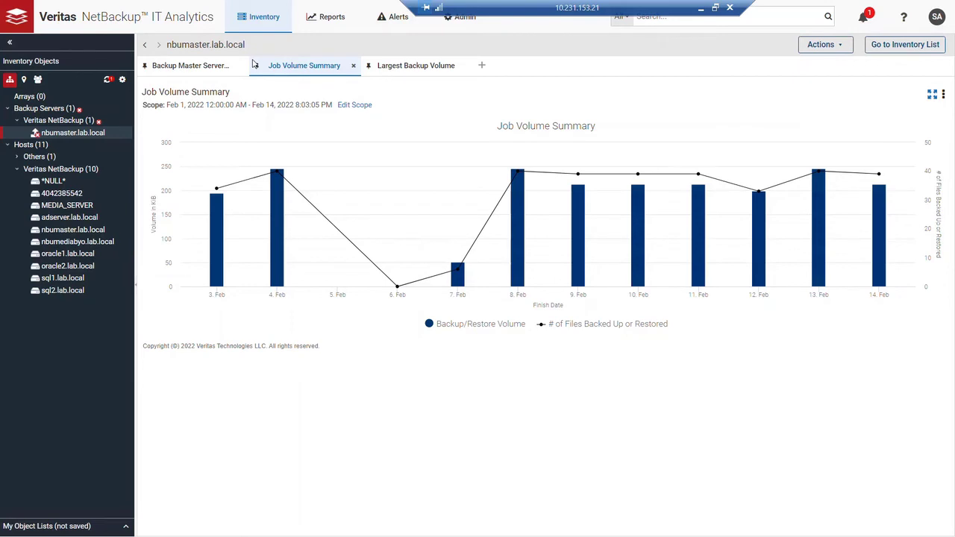
left_click(393, 69)
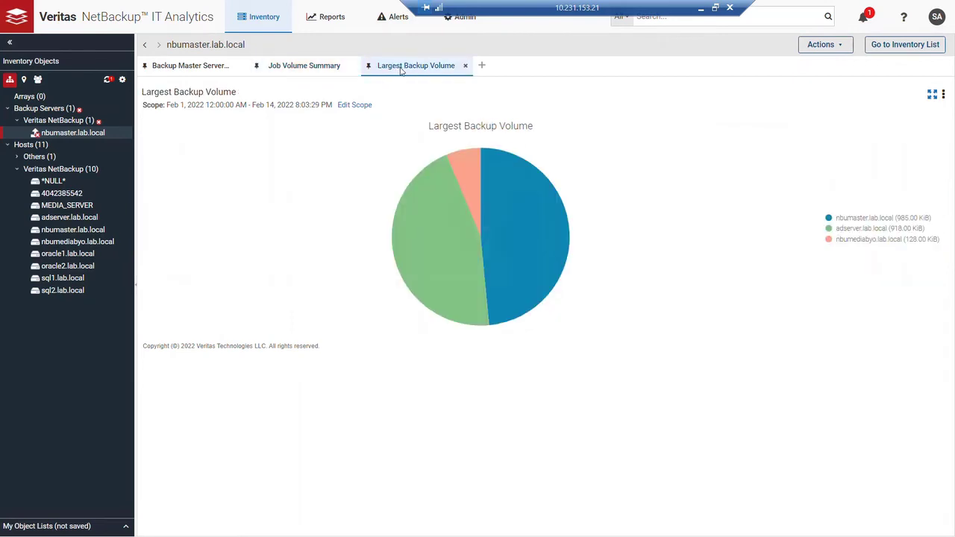
left_click(466, 66)
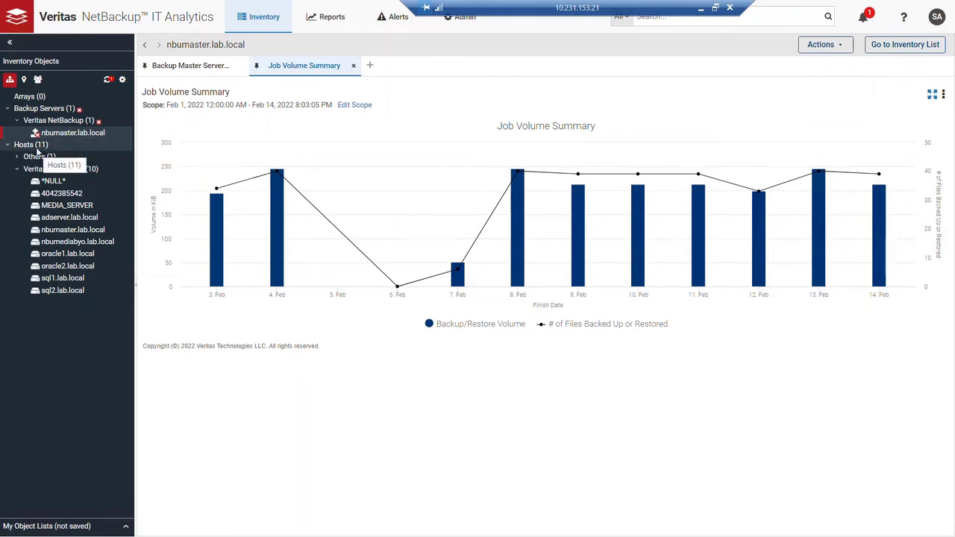
- Open the overall Hosts group in the inventory and browse the reports that can be added to it, from Administration through Performance
left_click(37, 150)
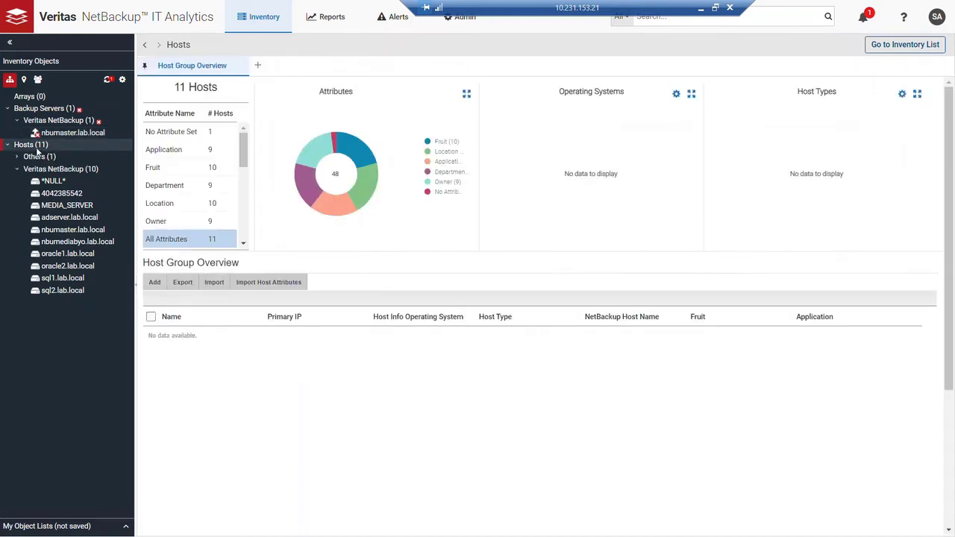
left_click(257, 67)
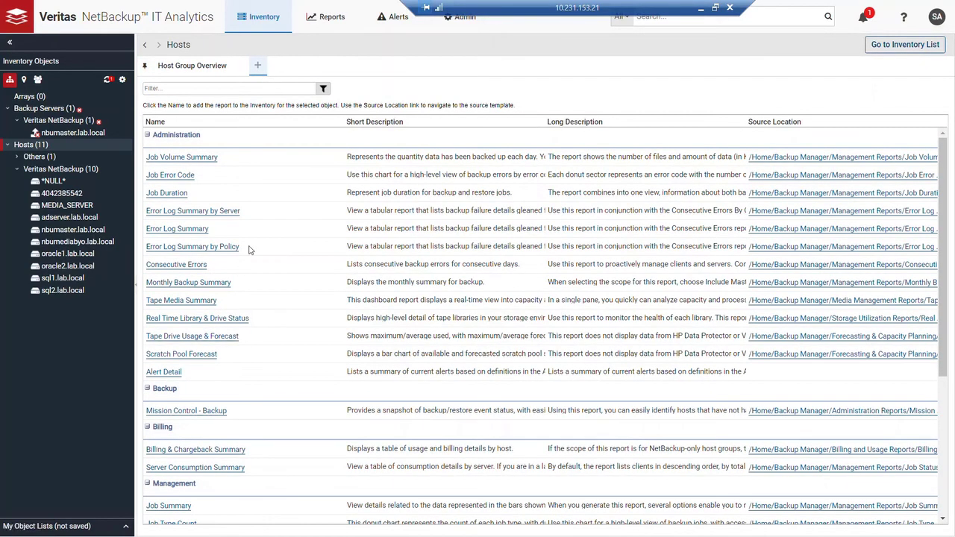
scroll(250, 250, "down", 1)
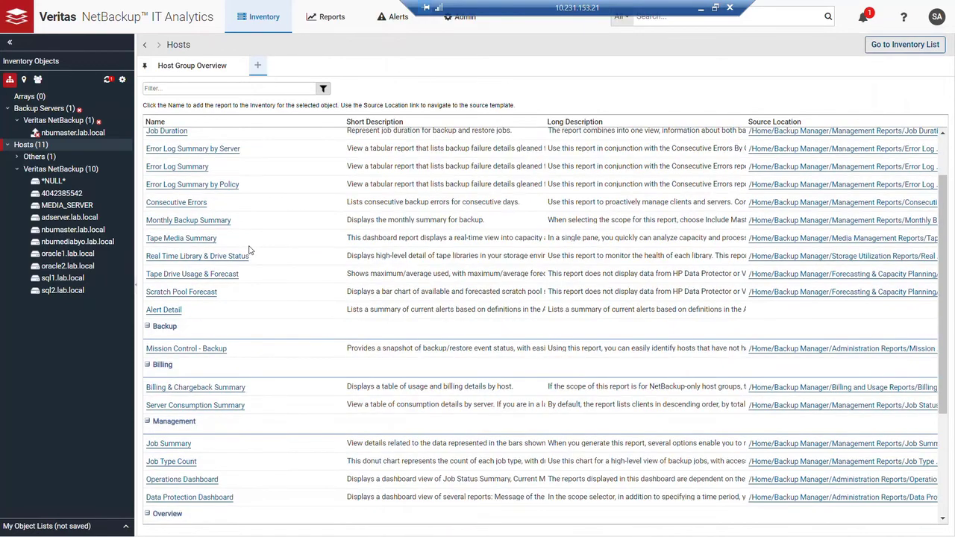
scroll(249, 250, "down", 3)
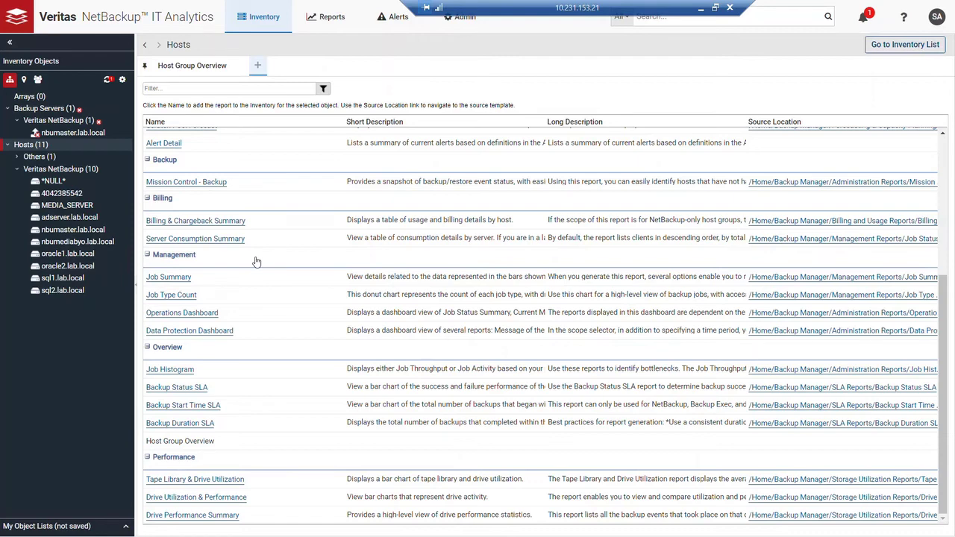
scroll(256, 262, "up", 2)
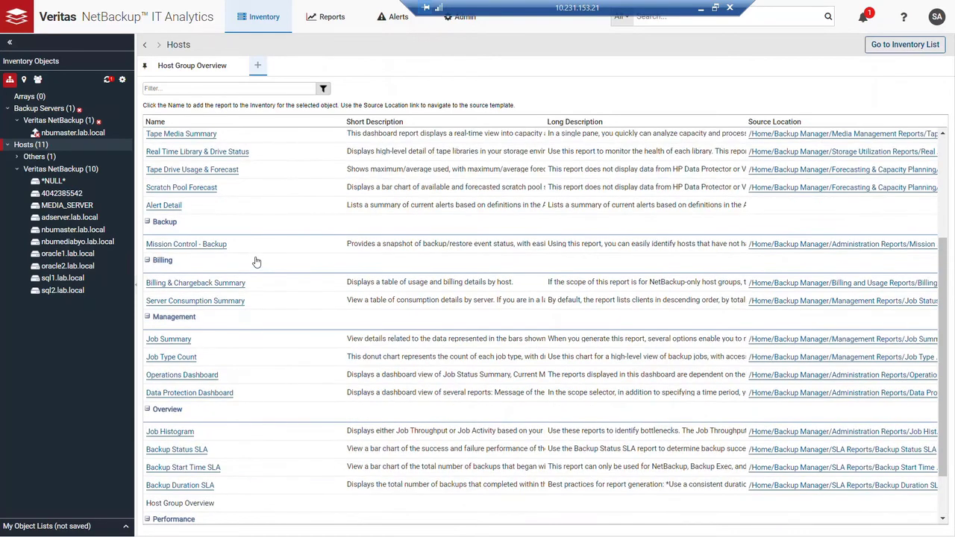
scroll(256, 262, "up", 5)
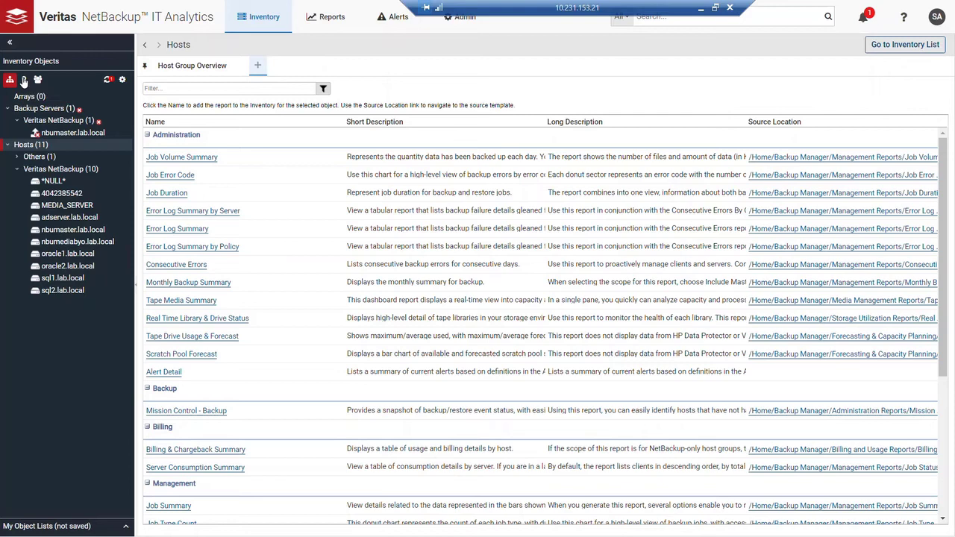
- Group the inventory by location and add the Job Volume Summary report to the Location B hosts
left_click(23, 80)
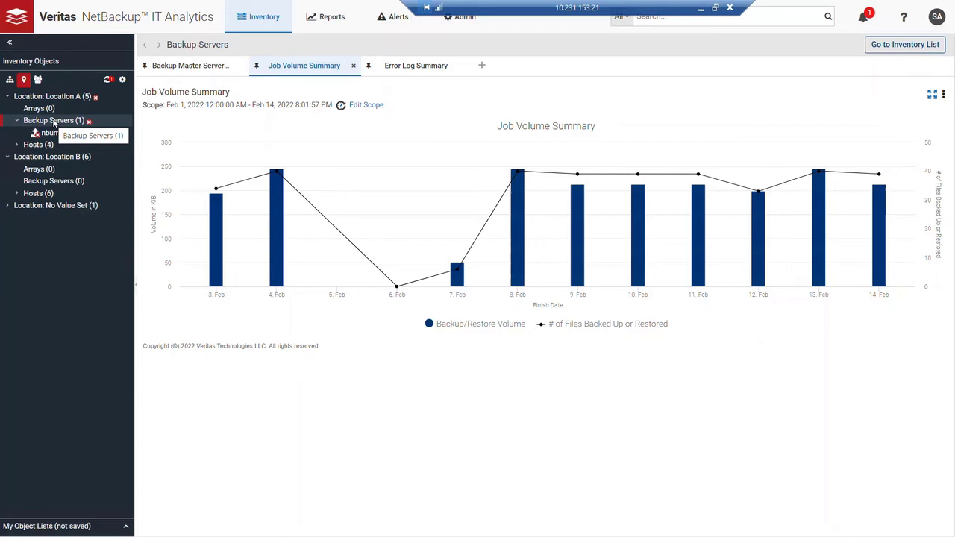
left_click(17, 194)
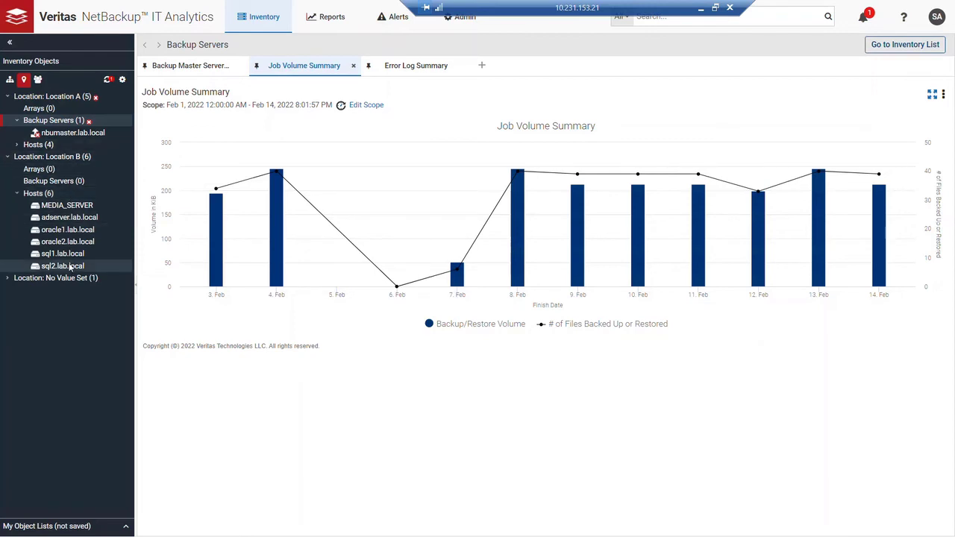
left_click(43, 196)
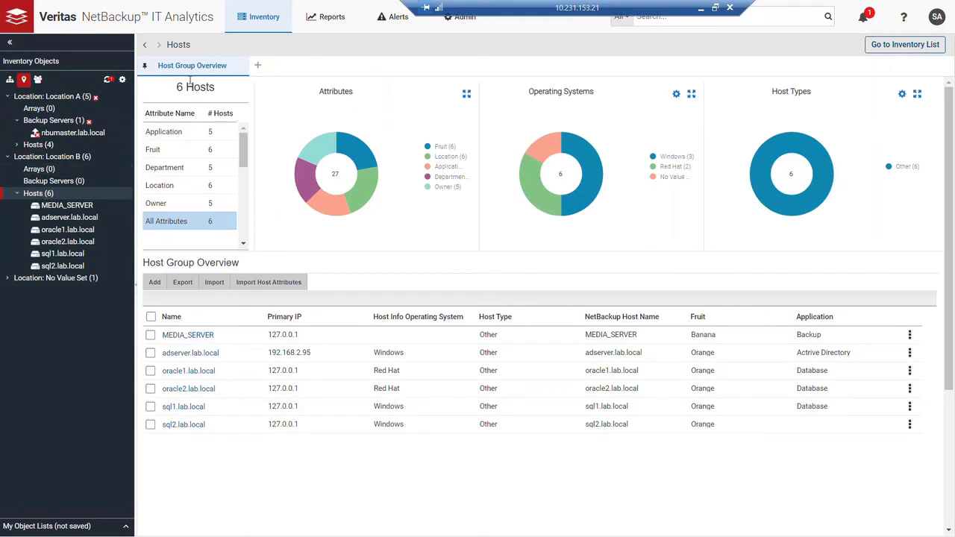
left_click(258, 67)
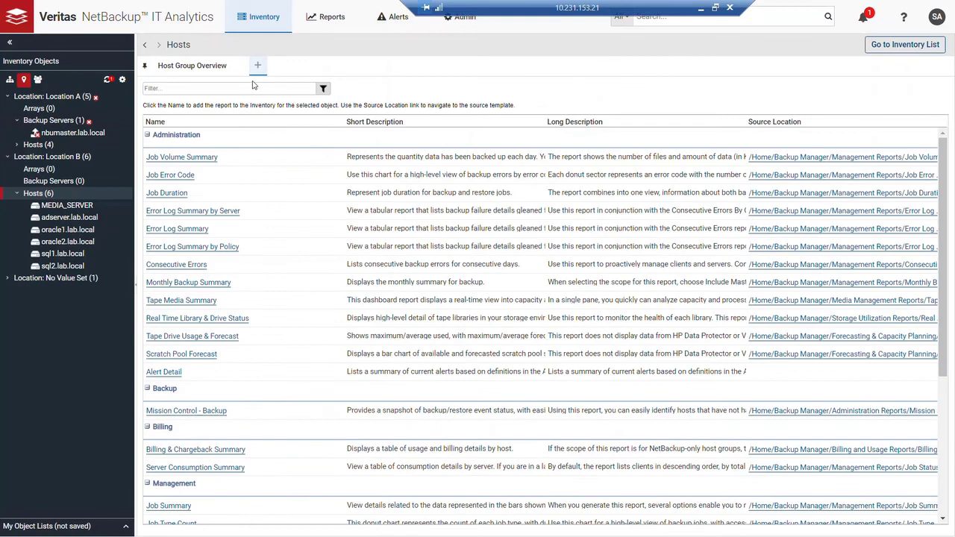
left_click(208, 158)
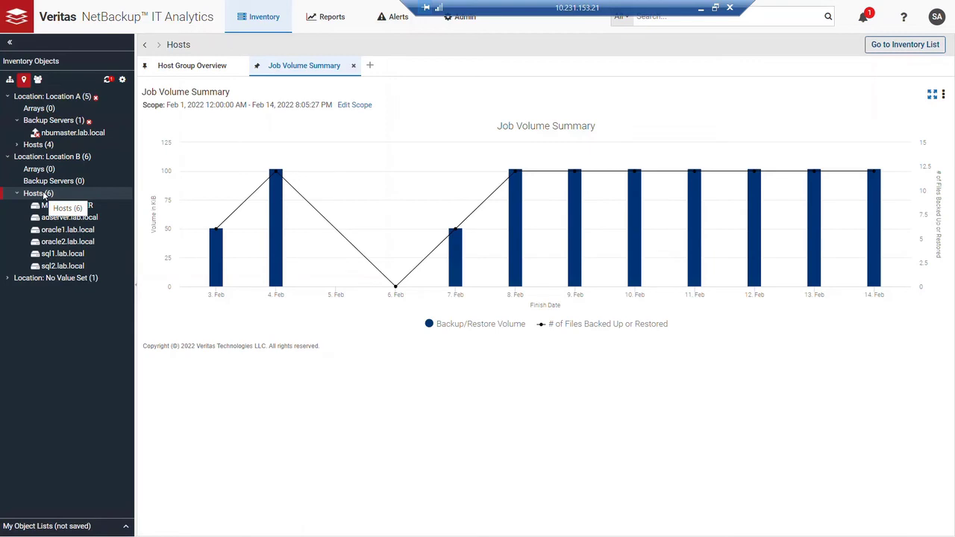
- Set Level 1 of the inventory hierarchy to Fruit (Attribute) and apply the configuration
left_click(123, 80)
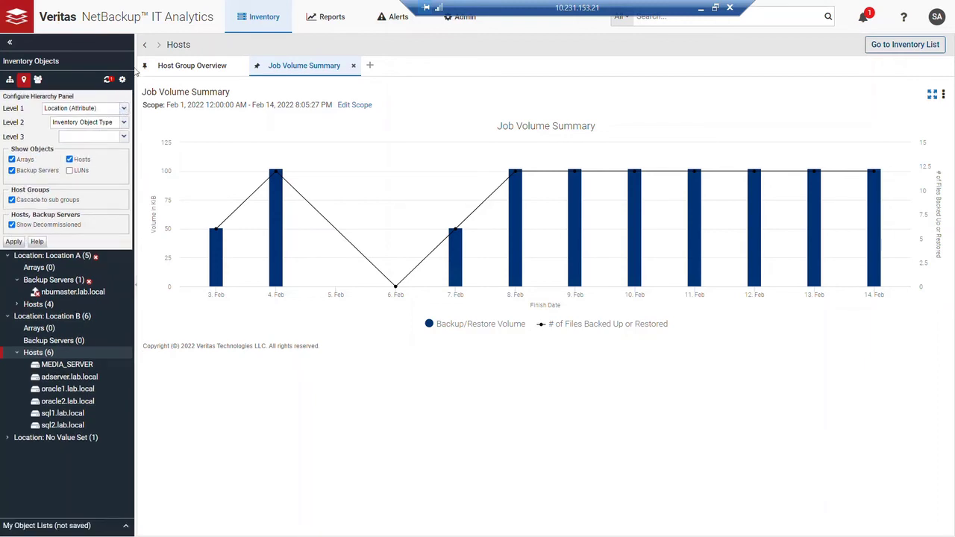
left_click(124, 108)
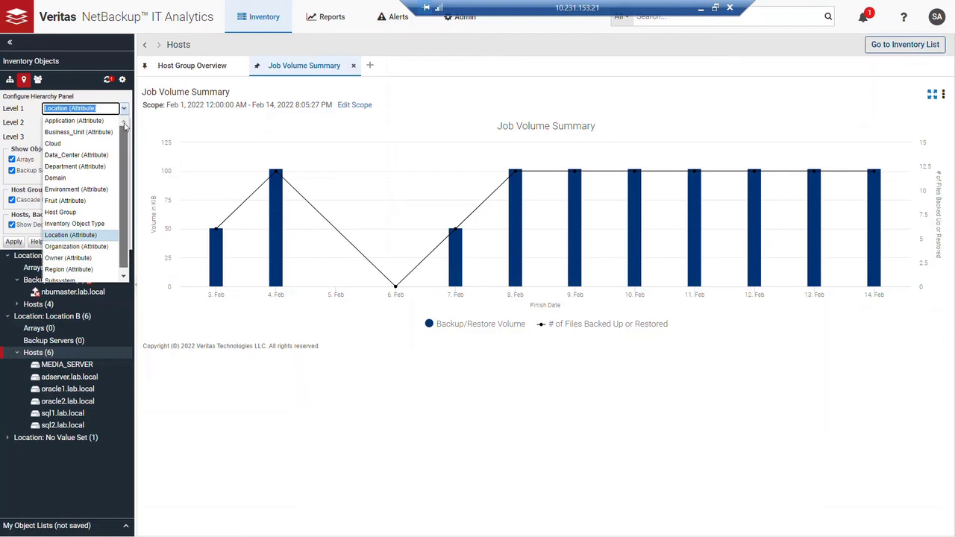
left_click(77, 200)
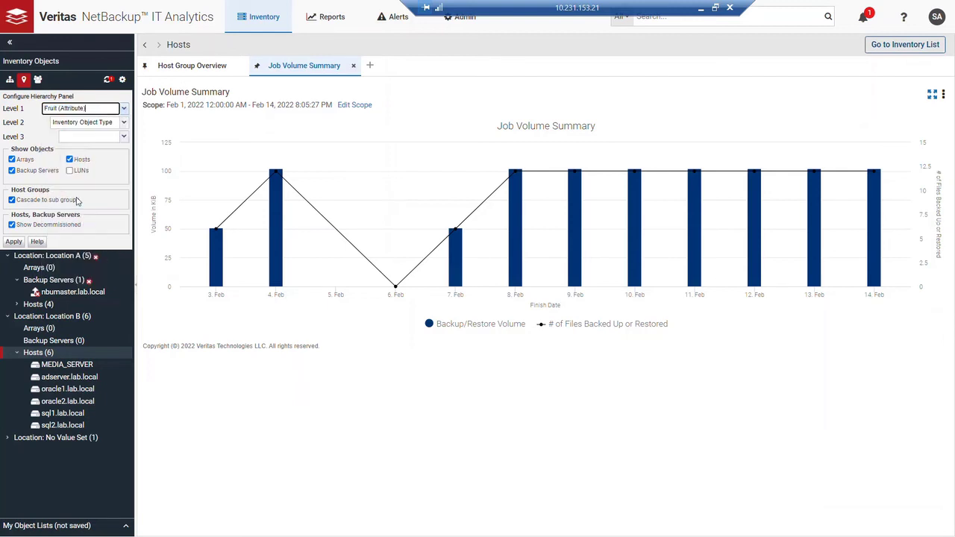
left_click(14, 243)
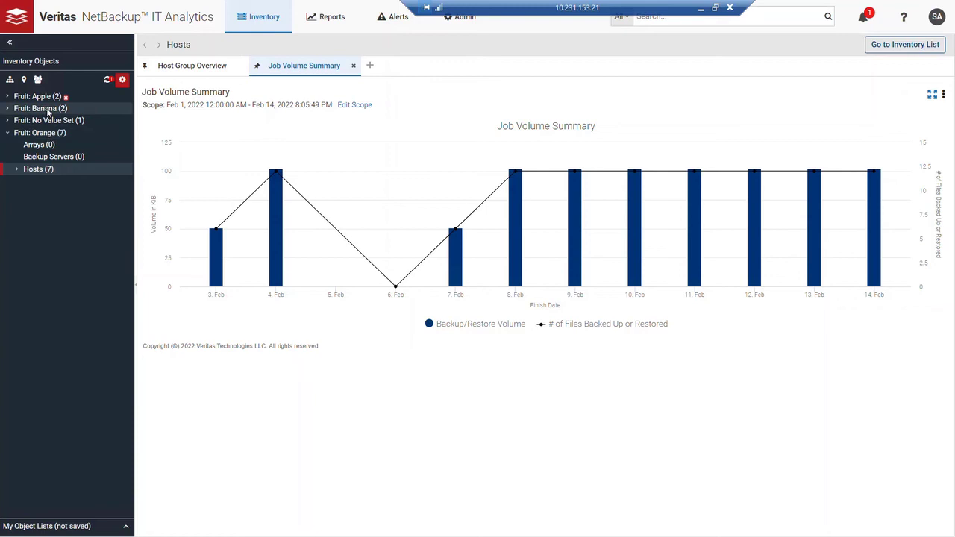
- Open the hosts under Fruit: Banana and convert their Job Volume Summary chart to a table
left_click(47, 110)
left_click(9, 110)
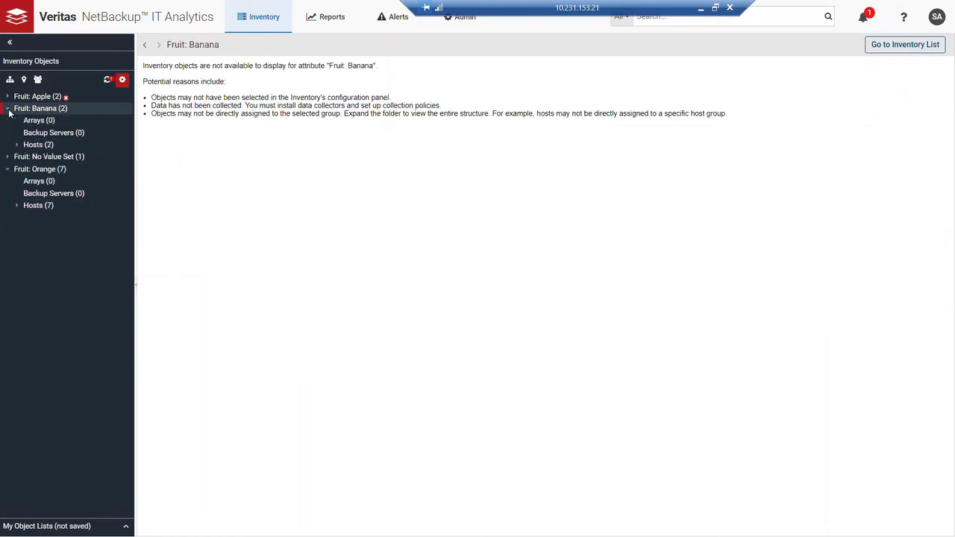
left_click(34, 146)
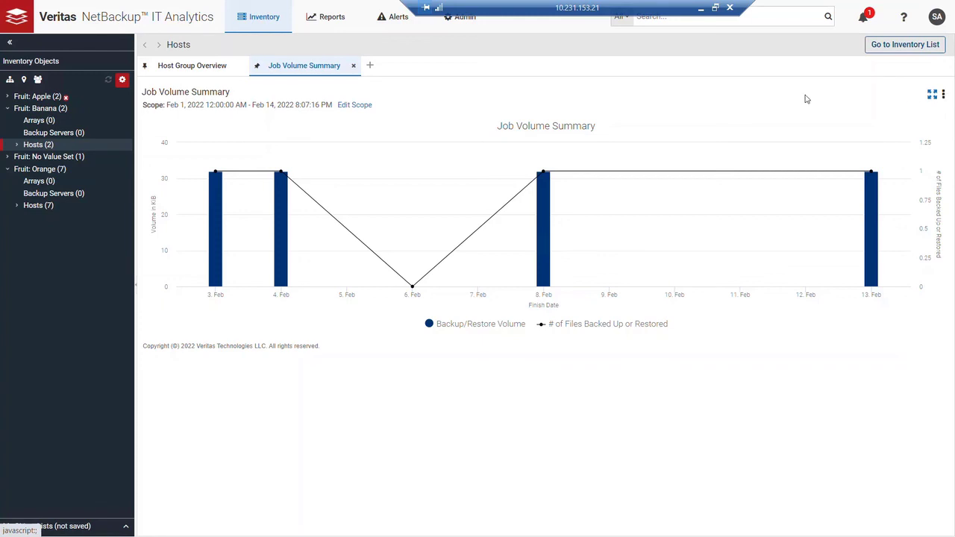
left_click(943, 95)
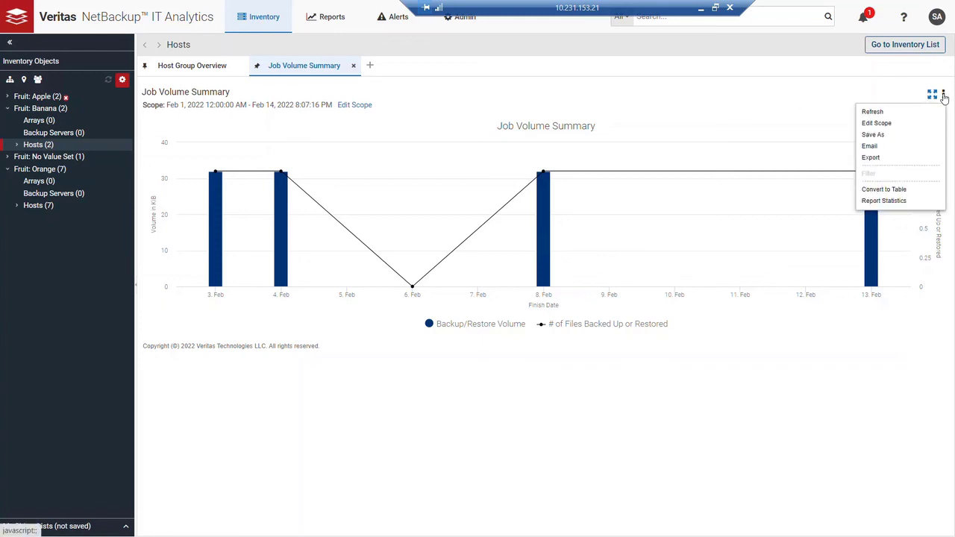
left_click(895, 191)
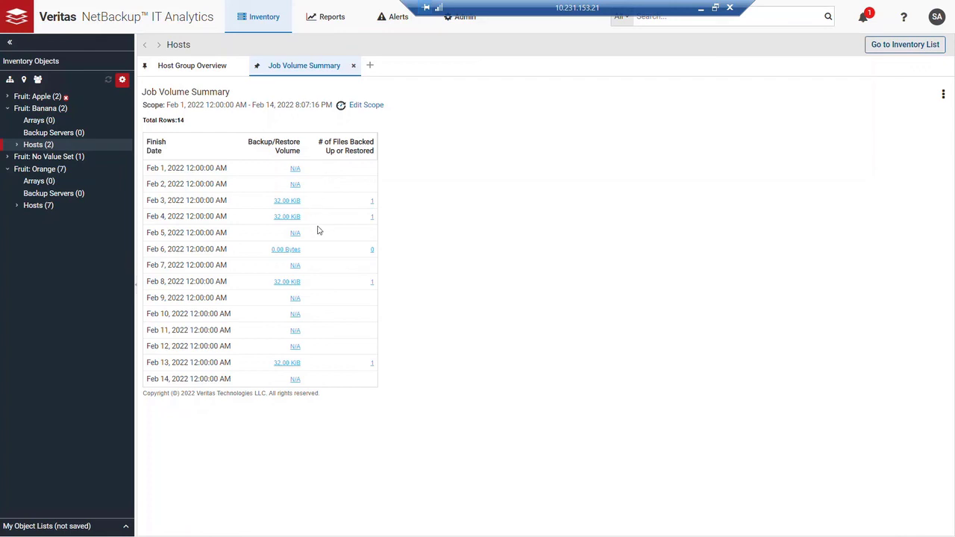
- Refresh the Banana hosts' Job Volume Summary table and convert it back to a chart
left_click(341, 105)
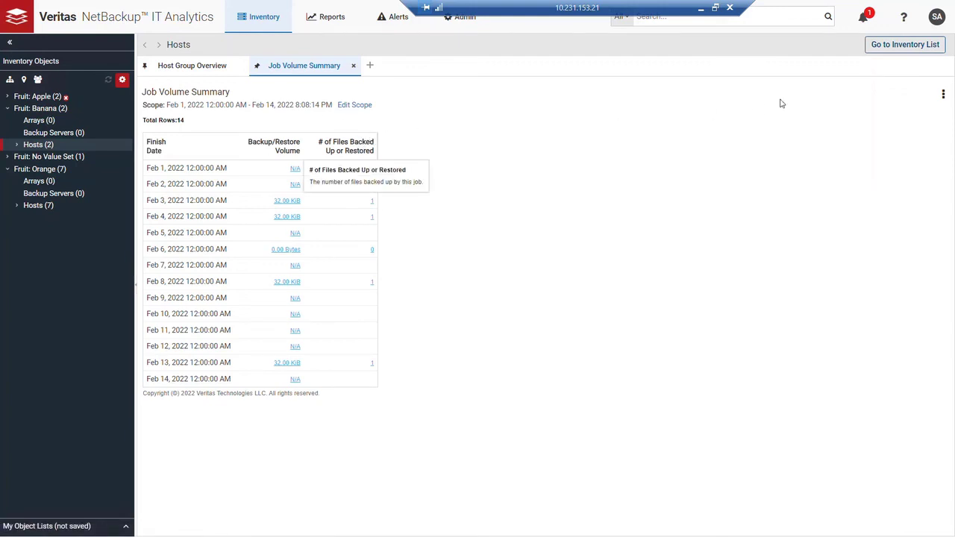
left_click(942, 95)
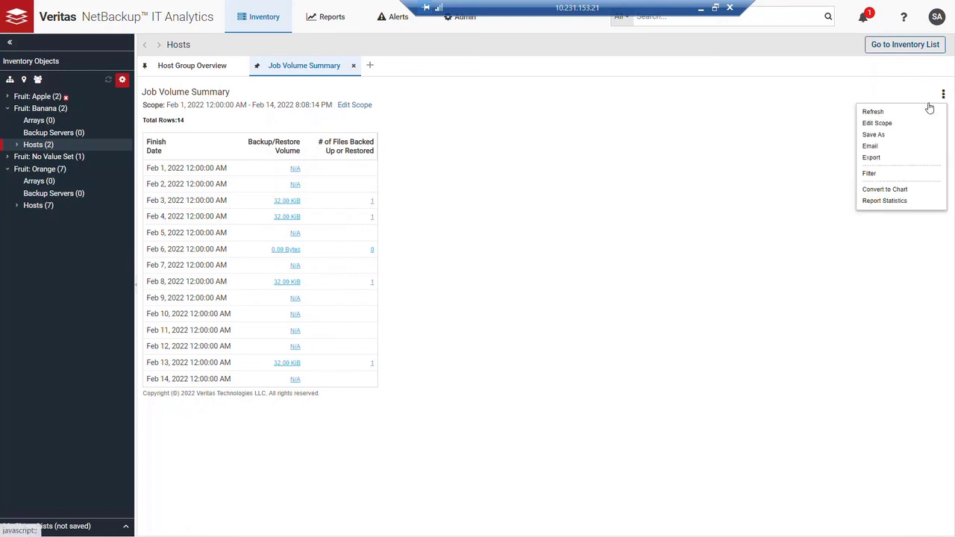
left_click(895, 193)
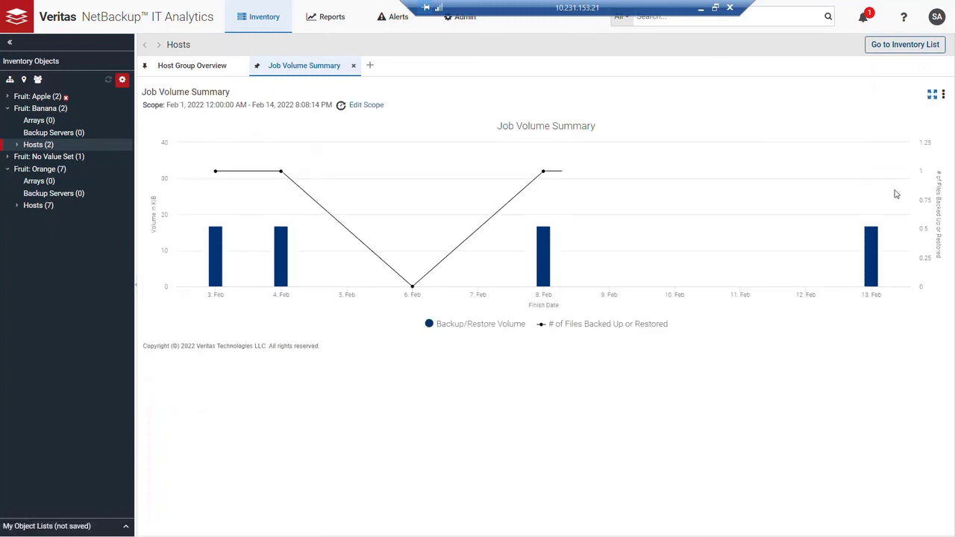